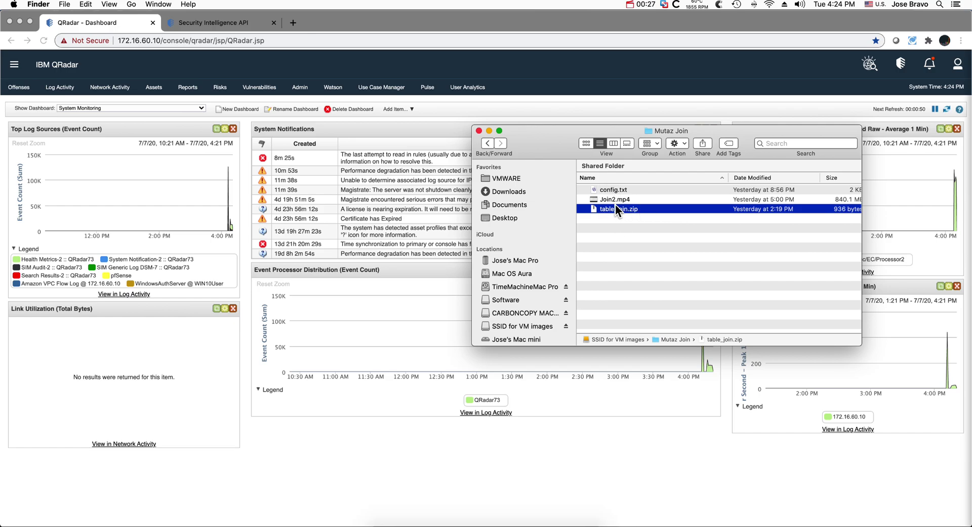
In the Mutaz Join folder, select config.txt and then the table_join.zip extension package.
click(621, 189)
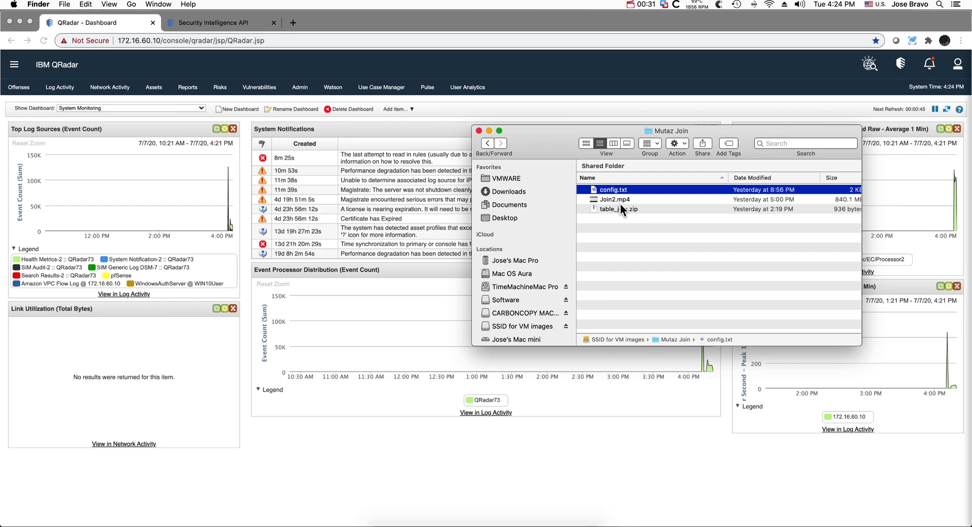
click(621, 206)
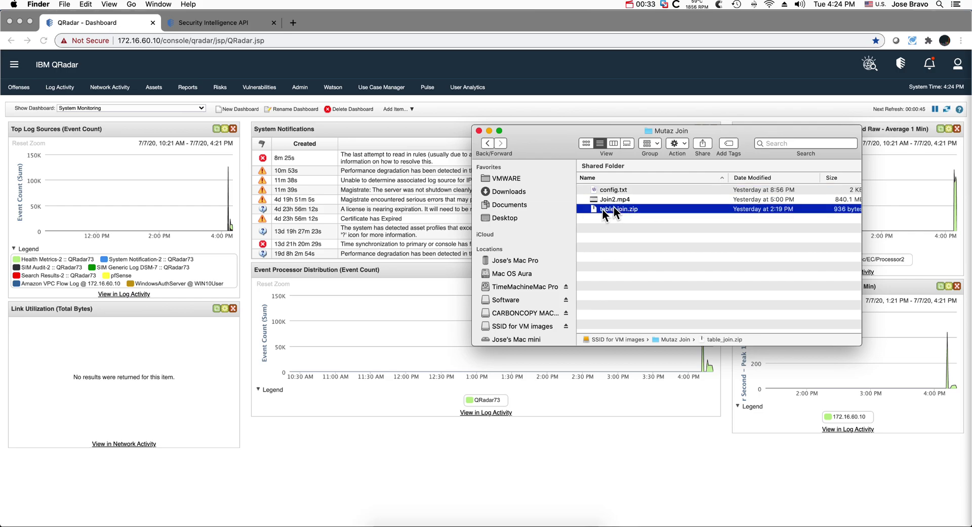
Open Extensions Management from the QRadar Admin console.
click(436, 308)
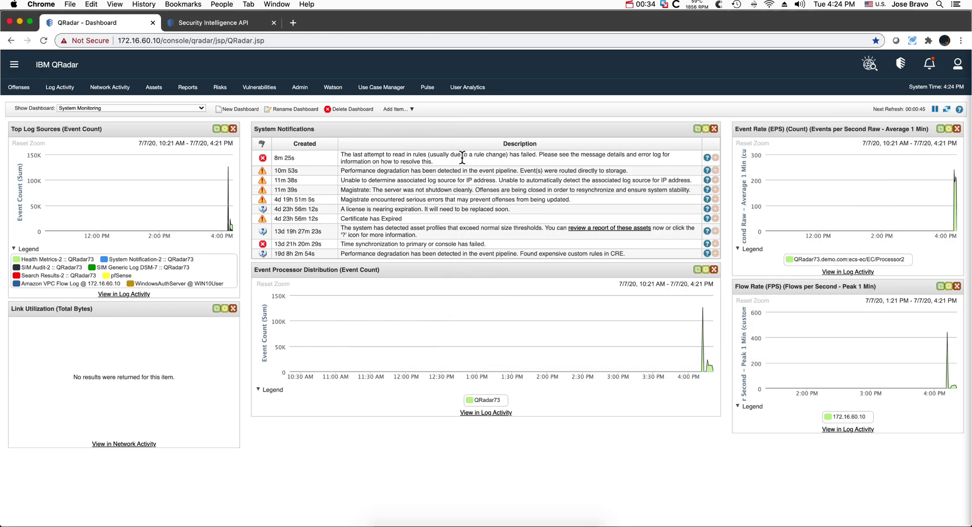
click(303, 87)
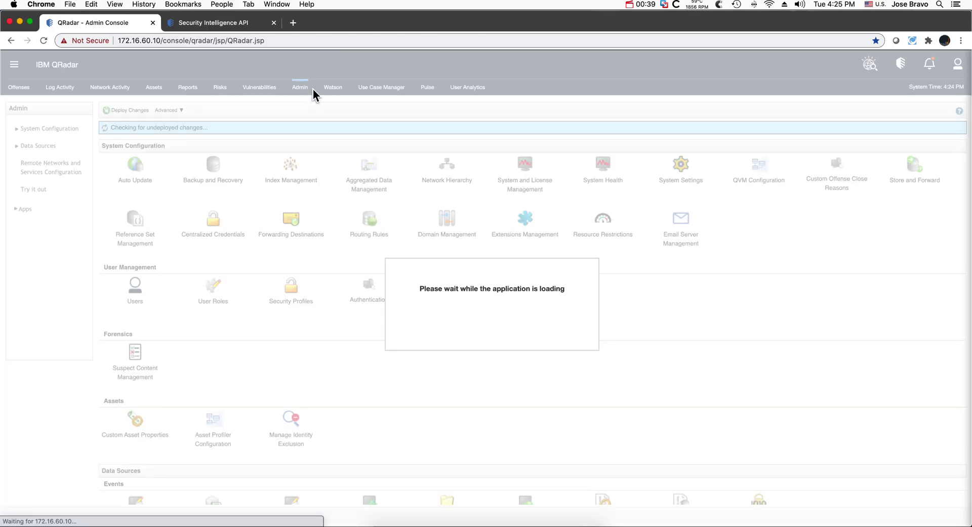
click(525, 223)
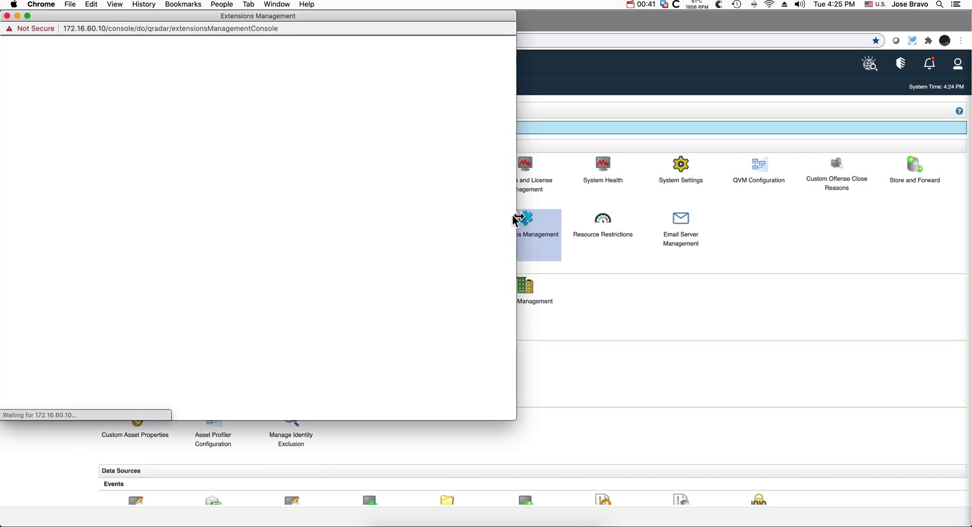
drag(294, 16, 429, 55)
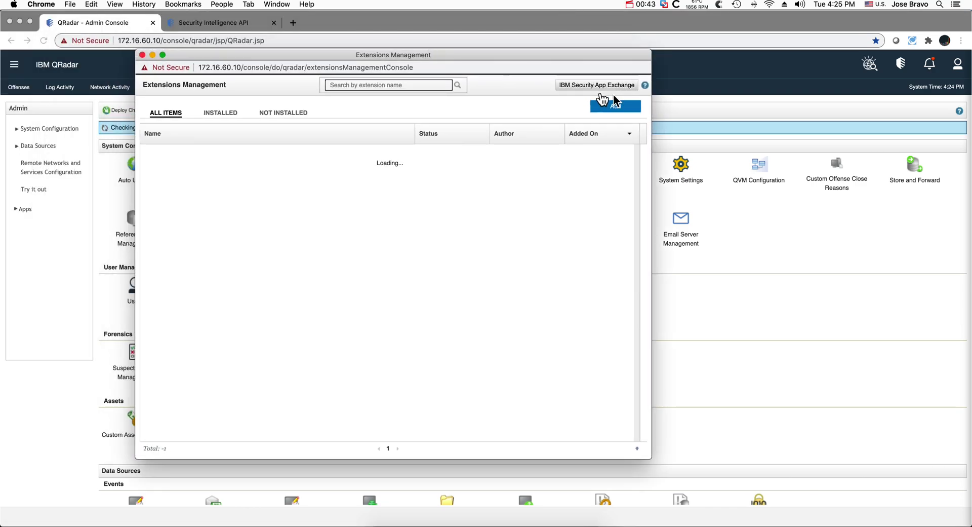
Add table_join.zip as a new extension with Install immediately ticked.
click(612, 107)
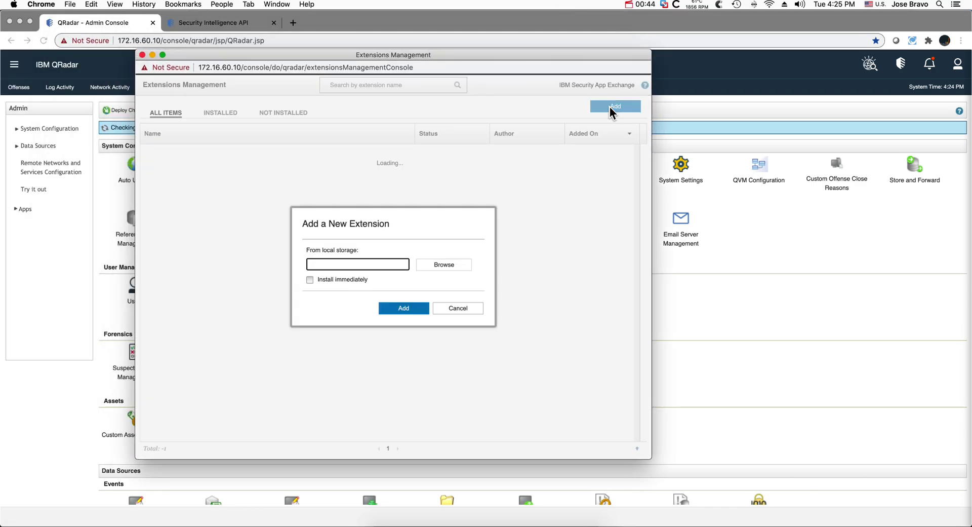
click(448, 264)
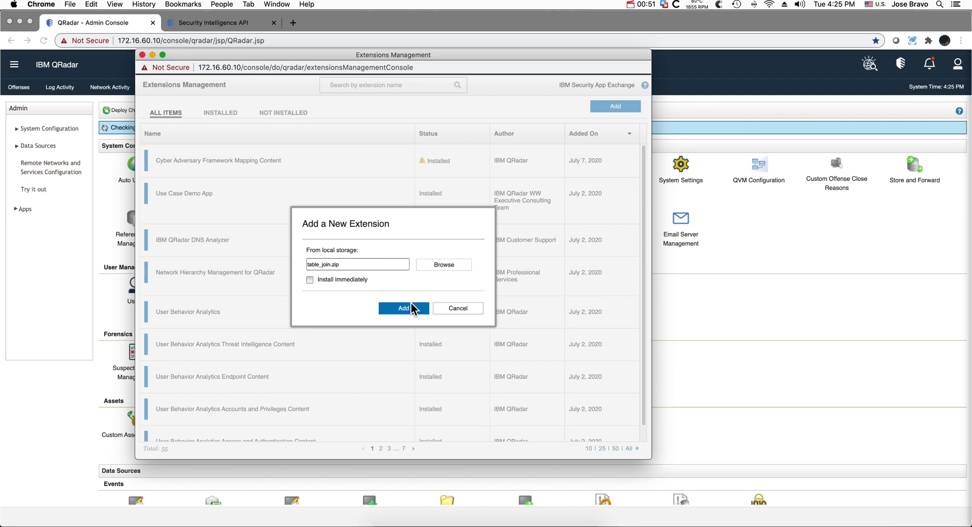
click(350, 279)
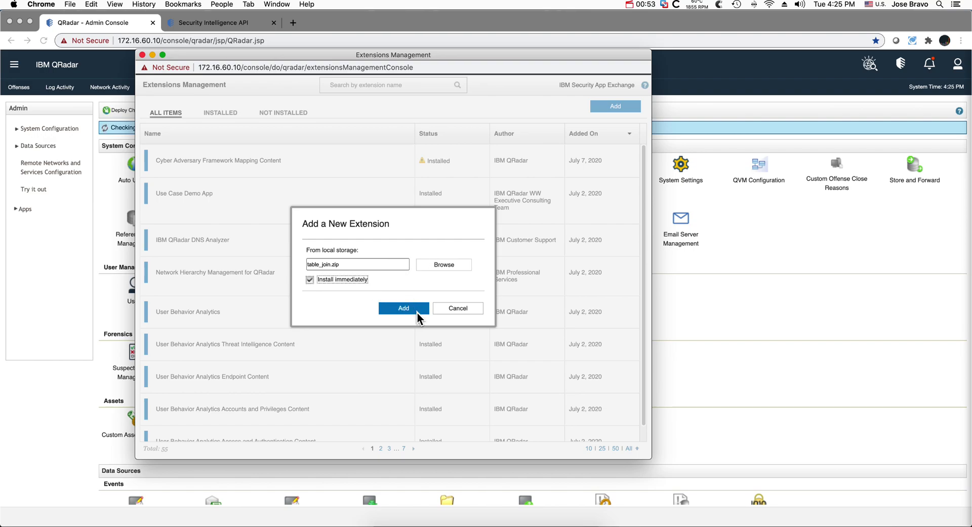
click(418, 309)
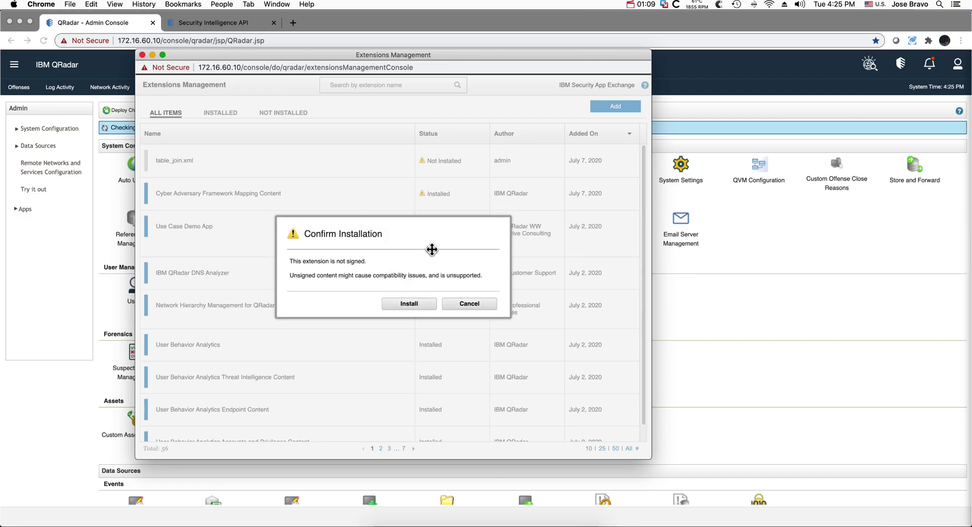
Confirm installing the unsigned table_join.xml extension with its JOIN function, then close Extensions Management.
click(410, 304)
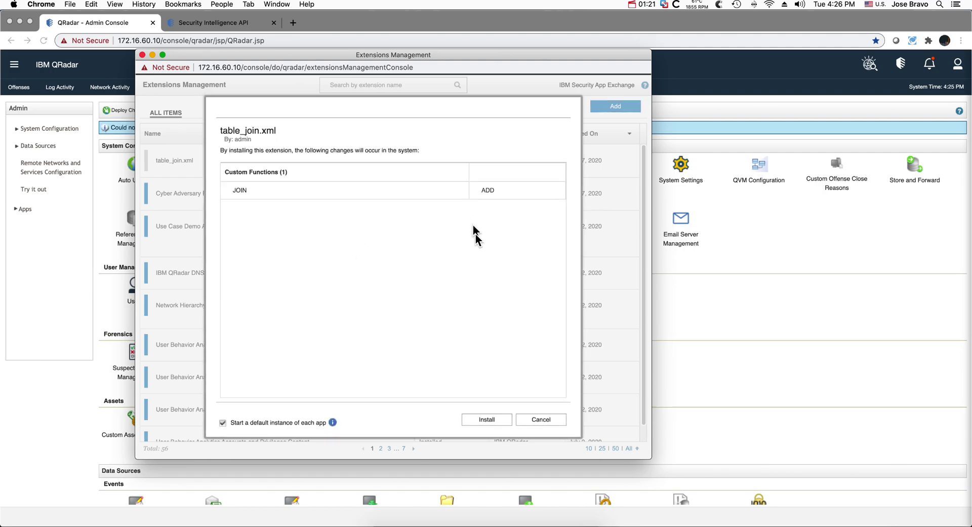
click(486, 419)
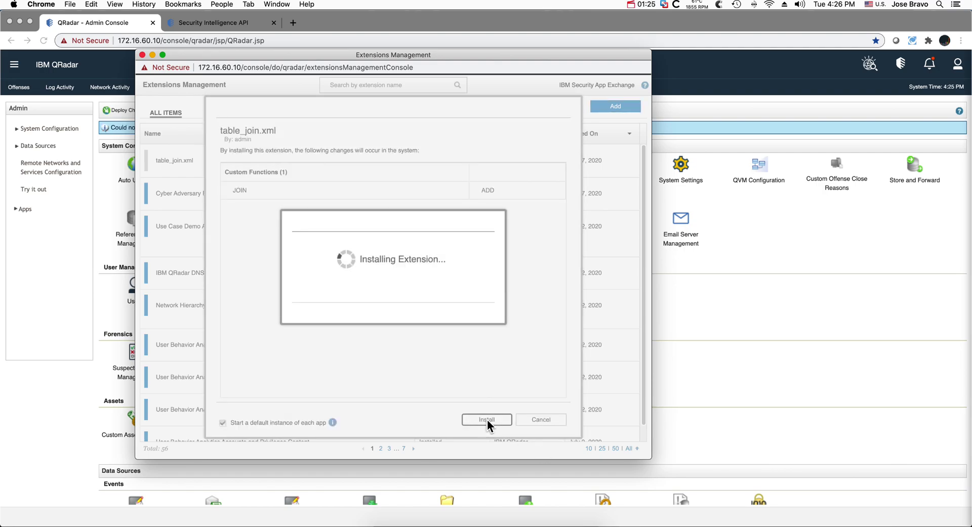
click(544, 420)
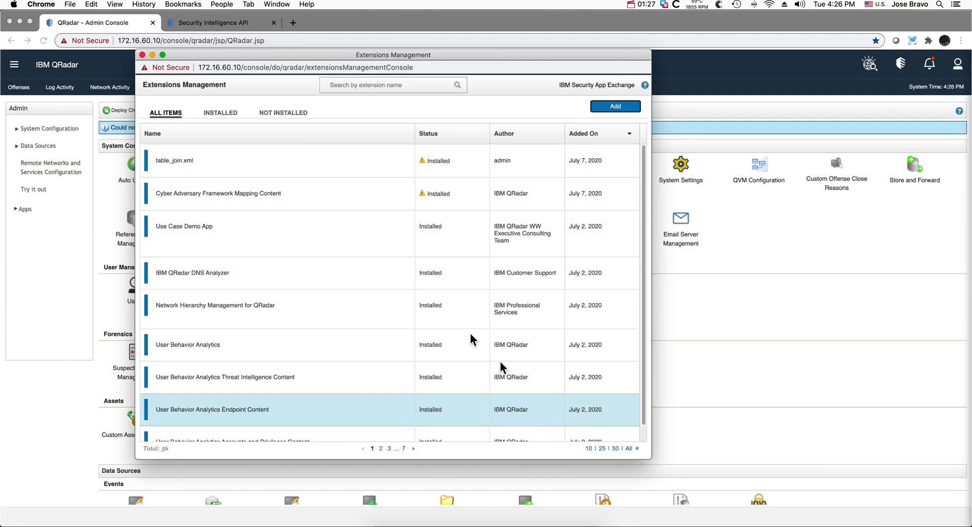
click(142, 55)
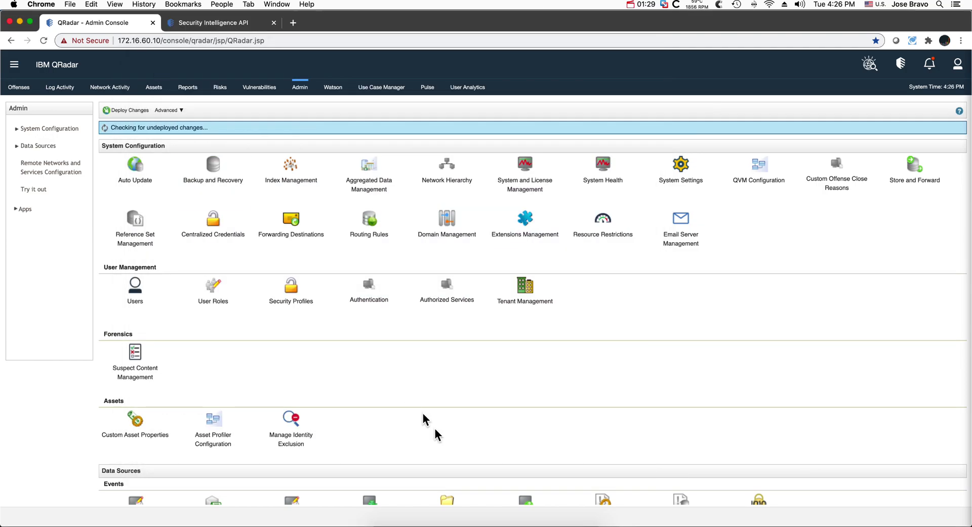
Copy the mkdir and echo setup commands from lines 3–5 of config.txt in BBEdit.
click(503, 522)
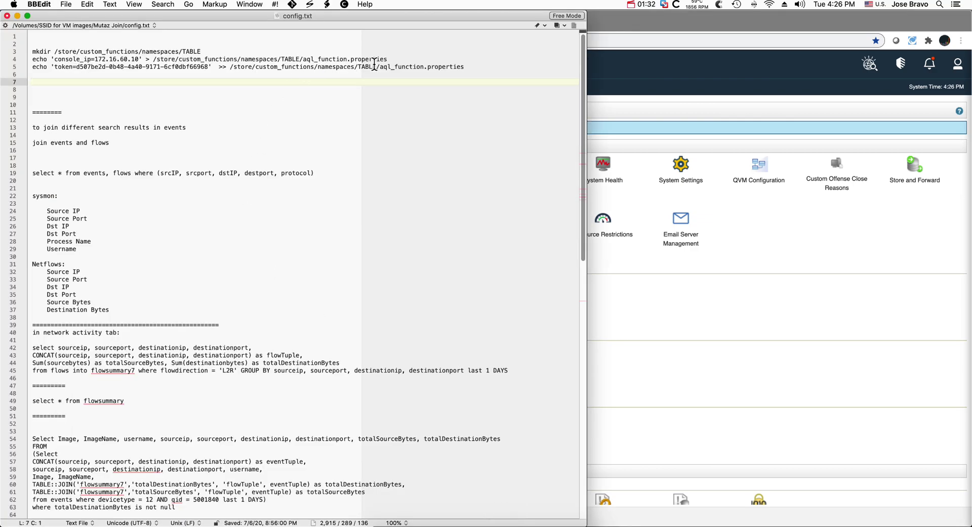
drag(473, 68, 29, 50)
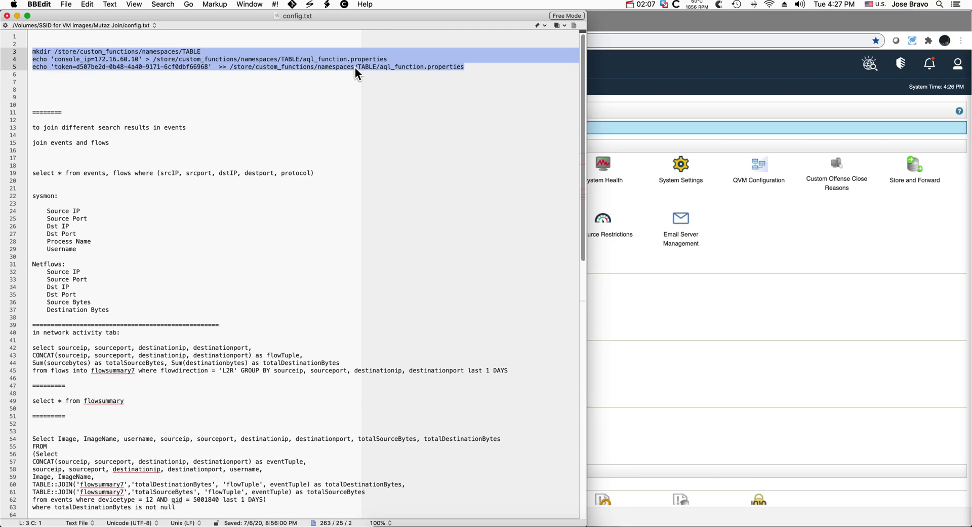
right_click(316, 58)
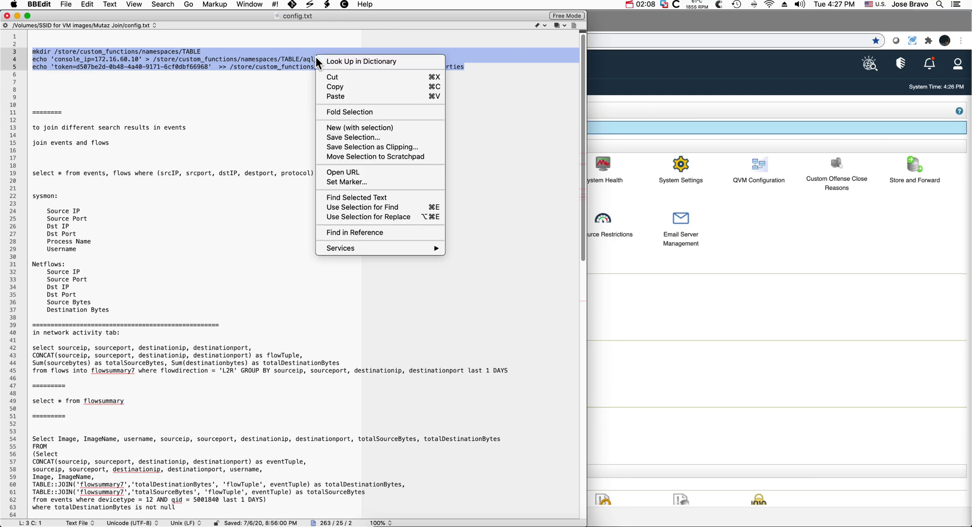
click(341, 87)
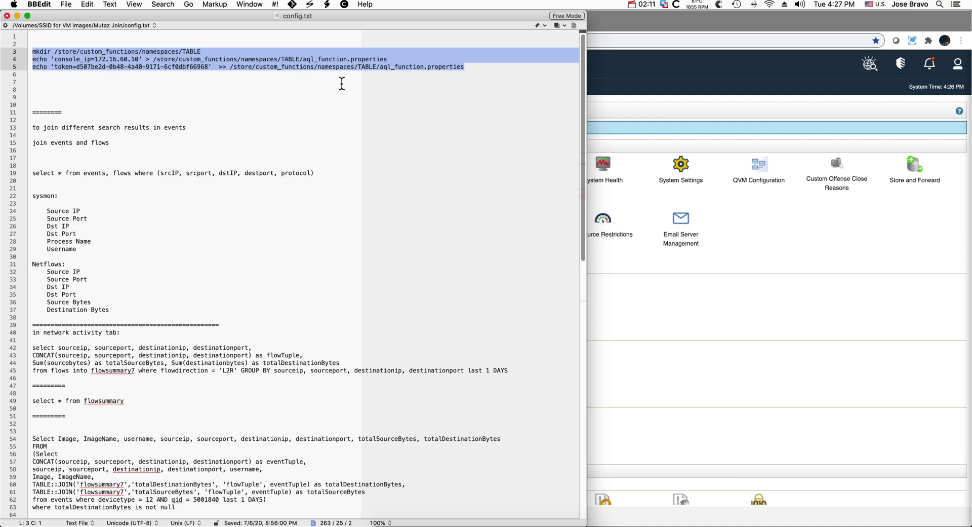
Run the pasted TABLE namespace setup commands in the QRadar SSH session, then minimize Terminal.
key(super+Tab)
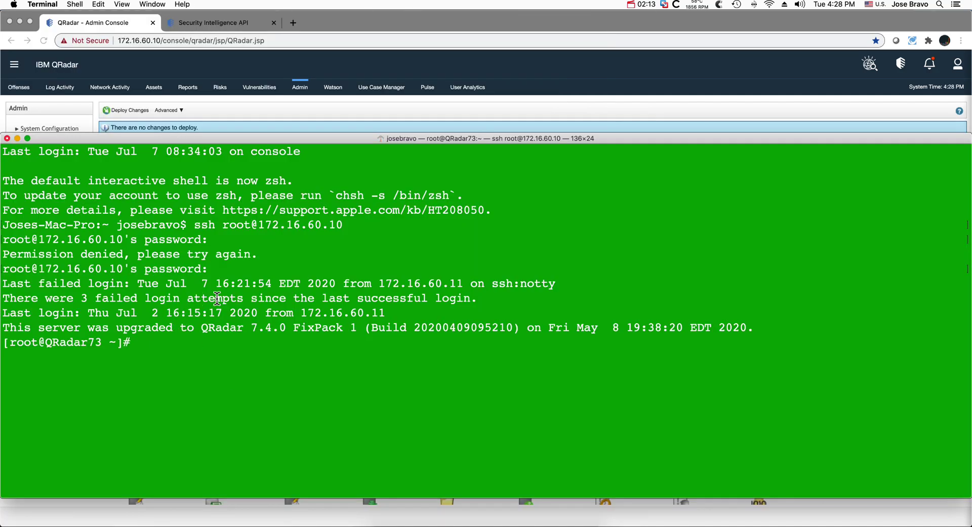
right_click(177, 343)
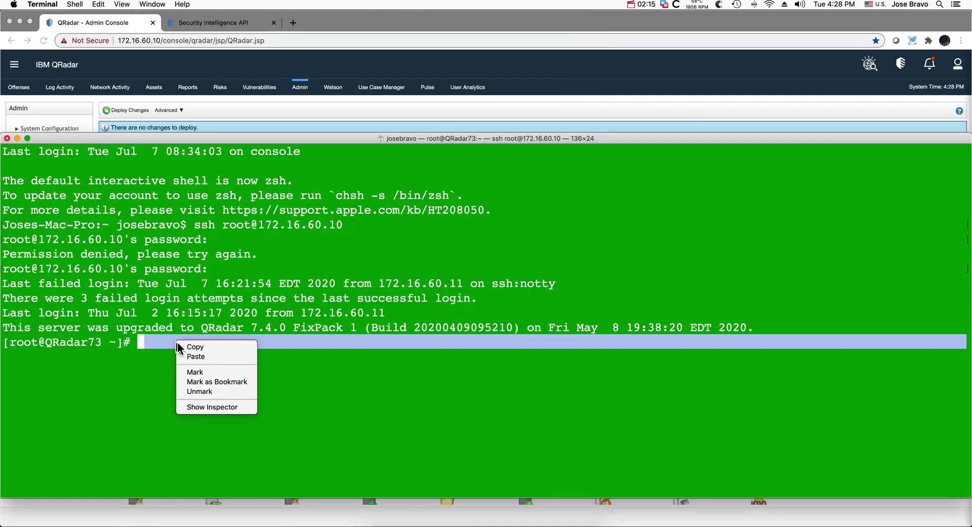
click(191, 356)
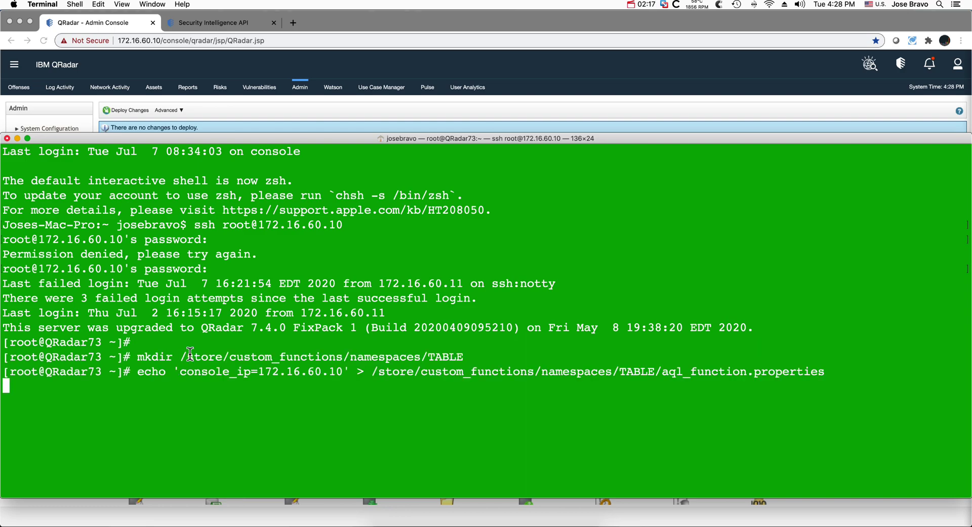
key(Return)
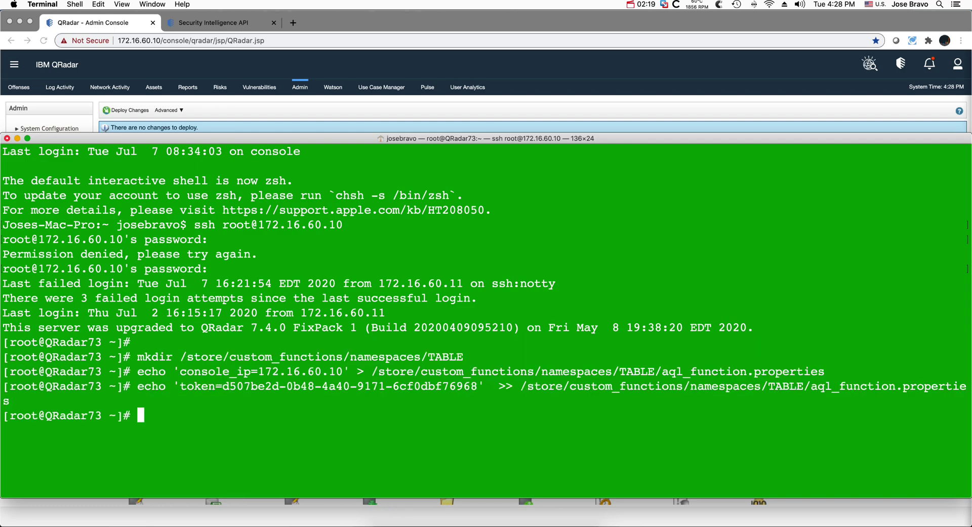
click(17, 138)
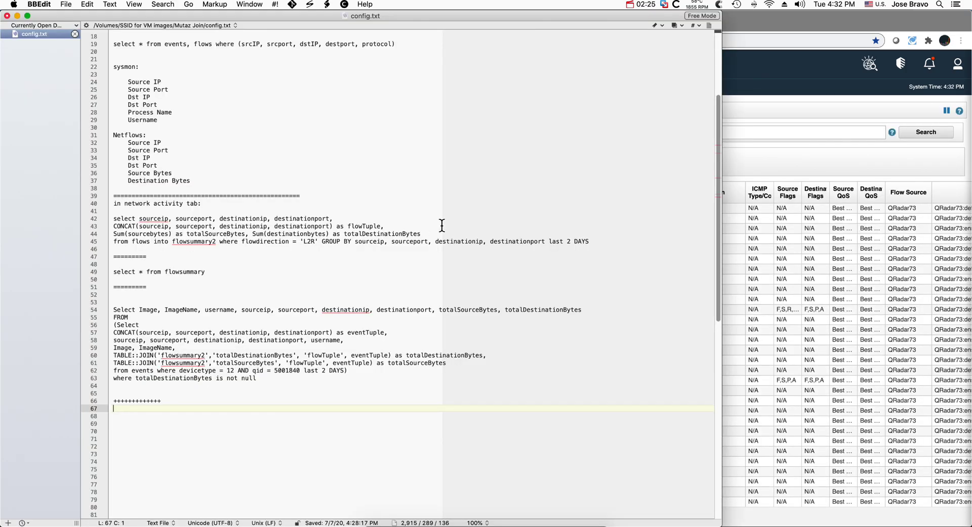
Copy the flowsummary2 network activity query from lines 42–45 of config.txt.
drag(592, 242, 107, 220)
right_click(159, 223)
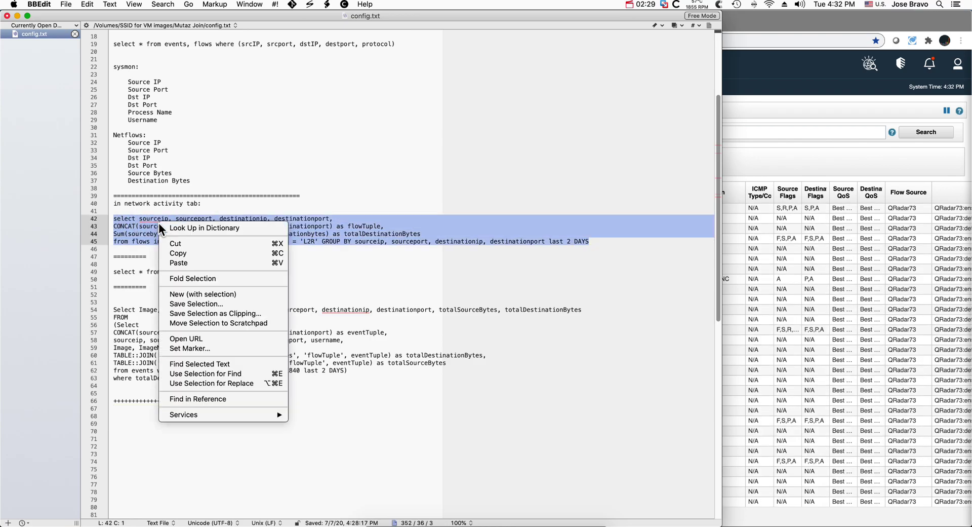
click(180, 253)
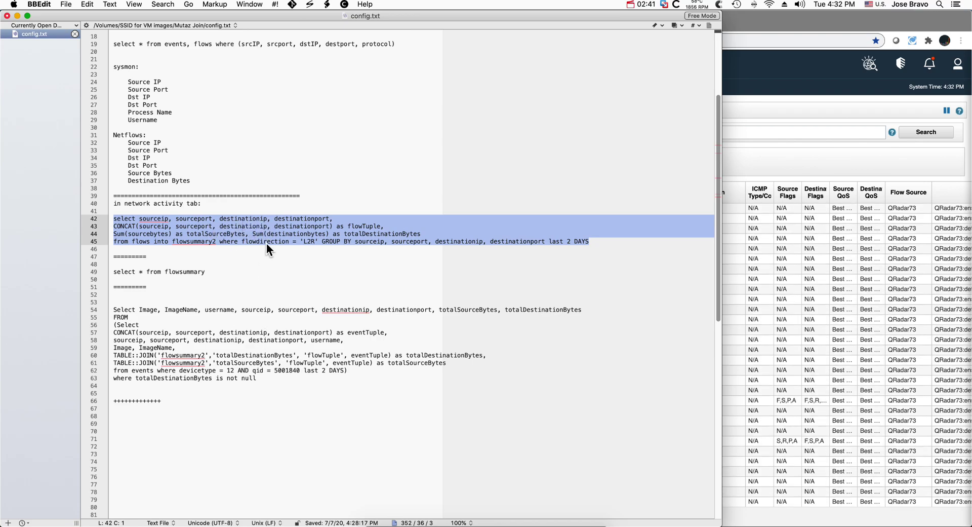
Run the flowsummary2 query in Network Activity Advanced Search, then switch to Log Activity.
click(740, 153)
click(179, 129)
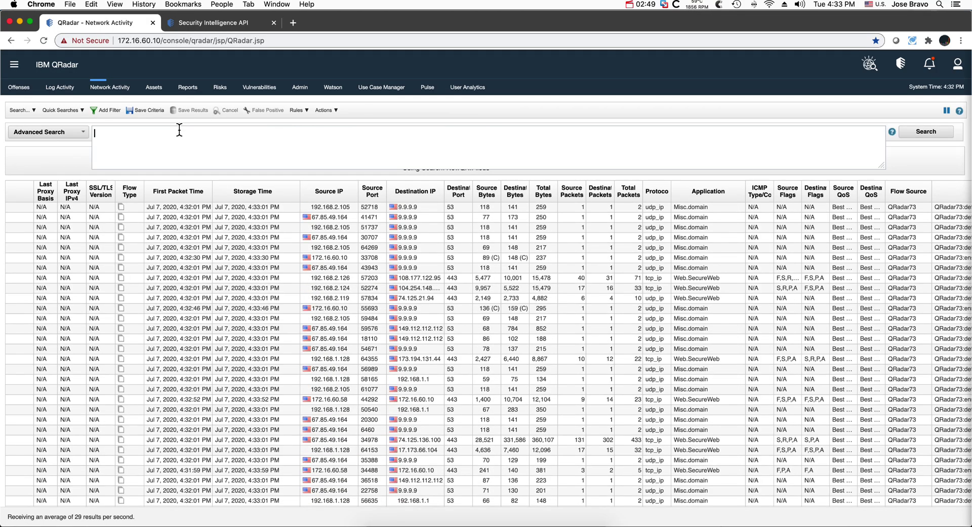
key(super+v)
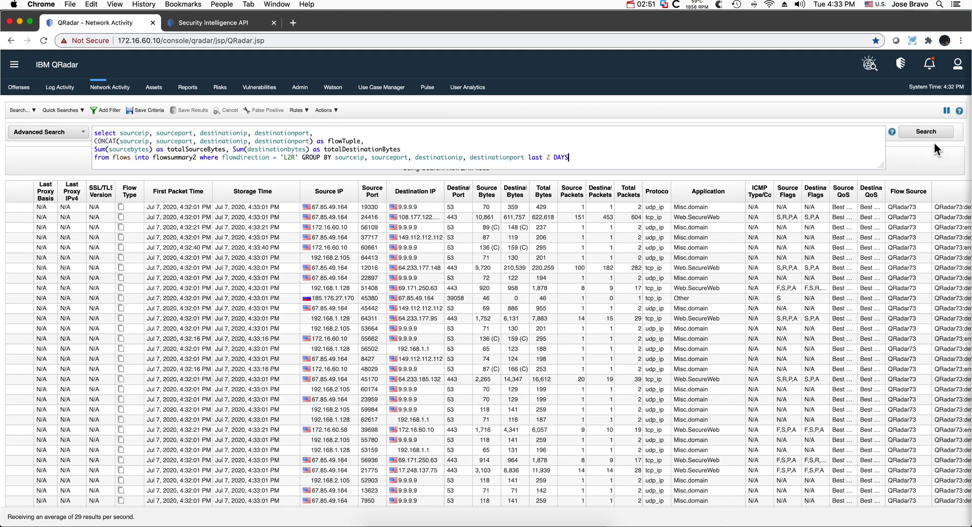
click(927, 131)
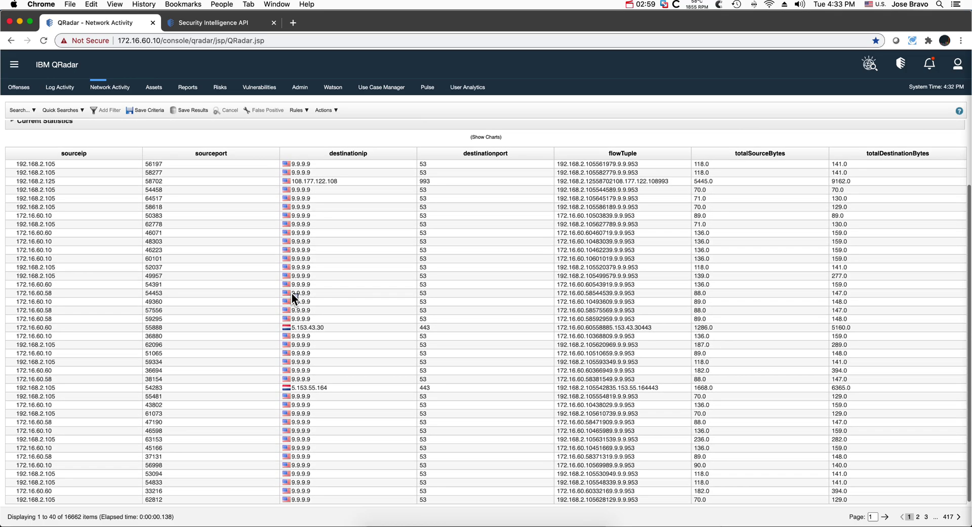
mouse_move(291, 292)
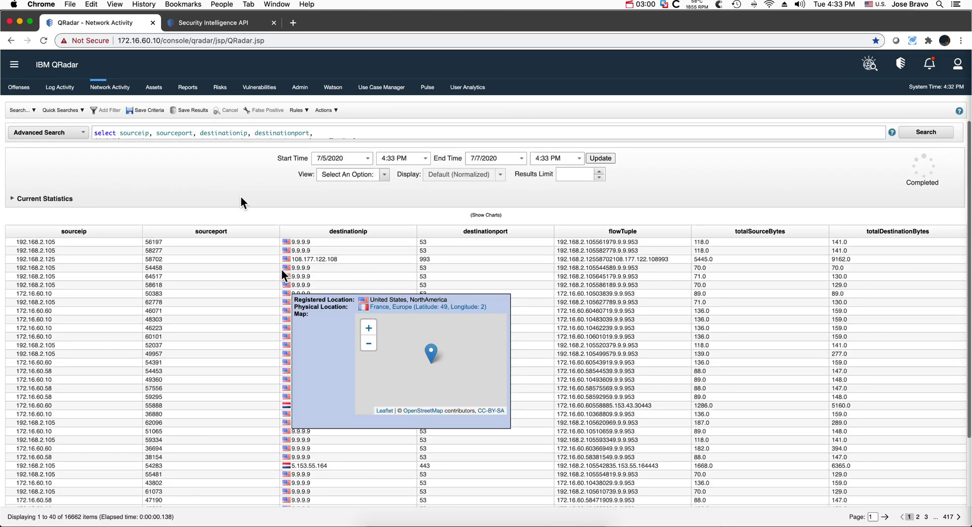
click(60, 89)
Select the TABLE::JOIN Sysmon-to-flow query on lines 54–63 of config.txt.
click(494, 524)
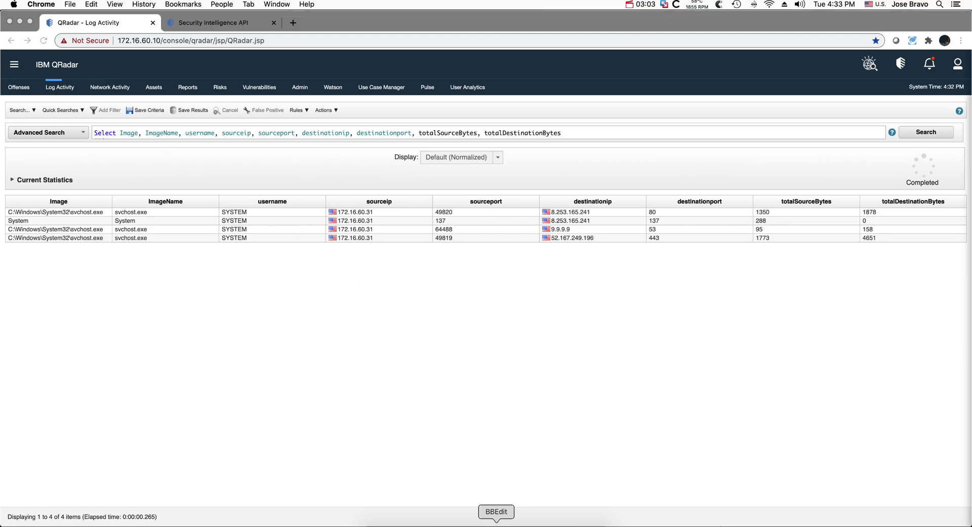
click(240, 362)
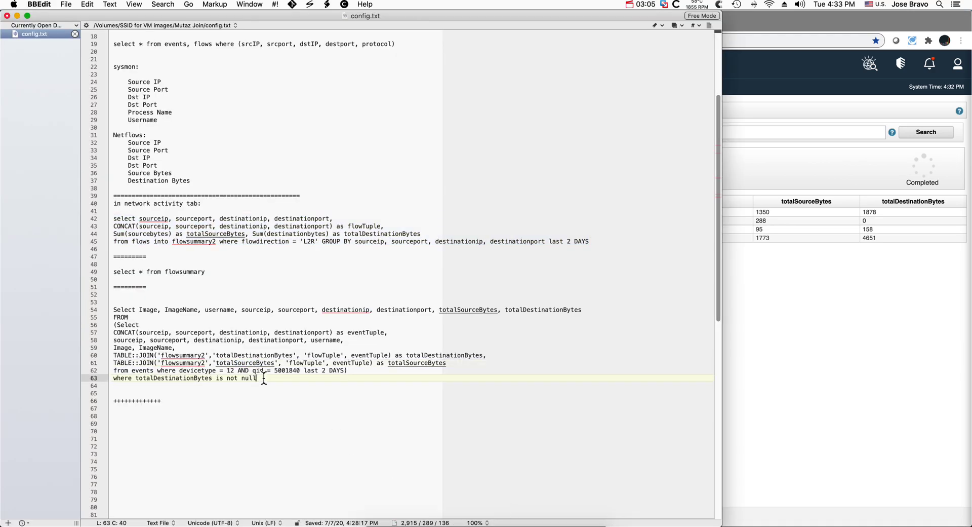
drag(257, 378, 106, 306)
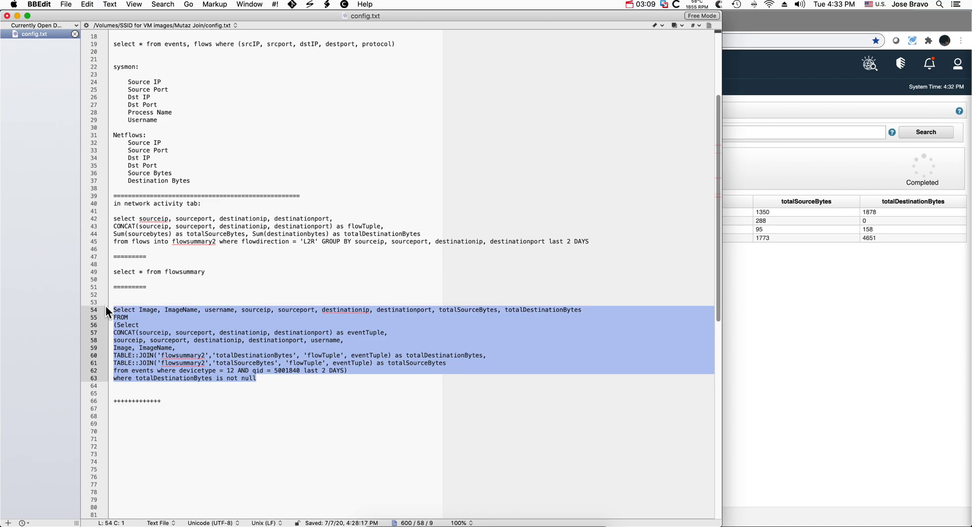
Replace the Log Activity search with the TABLE::JOIN query, run it, and sort by totalDestinationBytes.
click(739, 185)
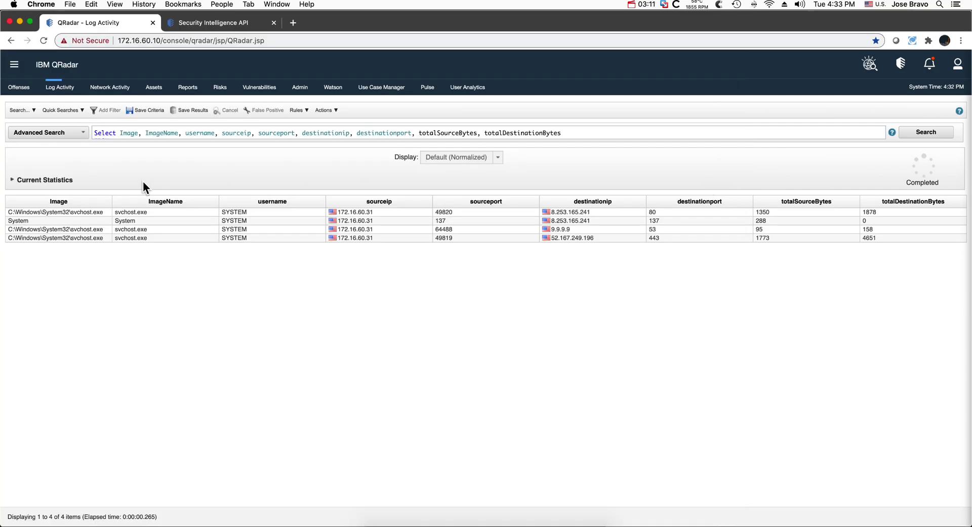
click(126, 133)
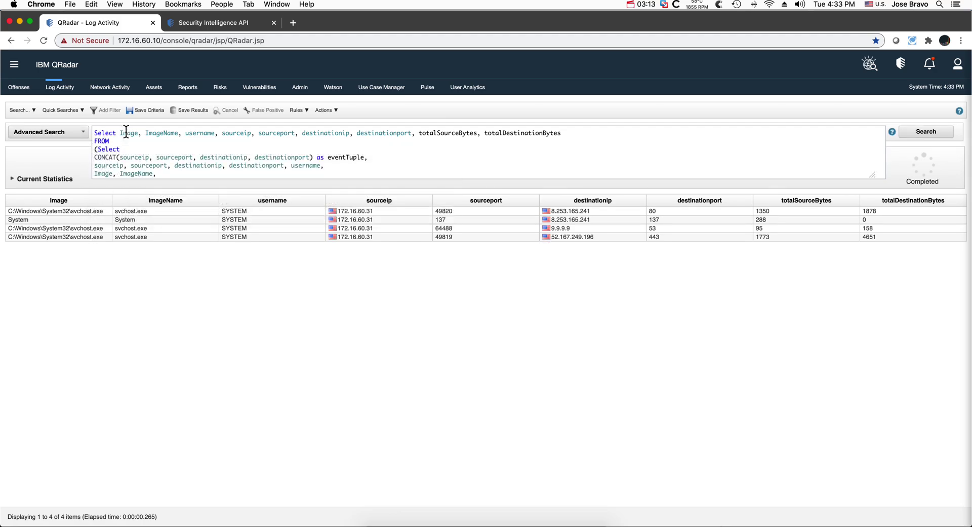
key(super+a)
key(super+v)
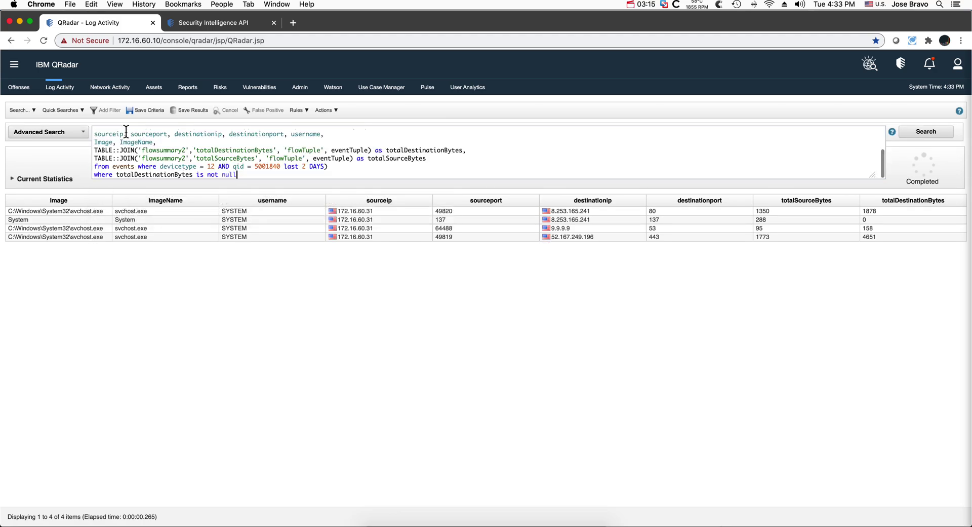
key(Return)
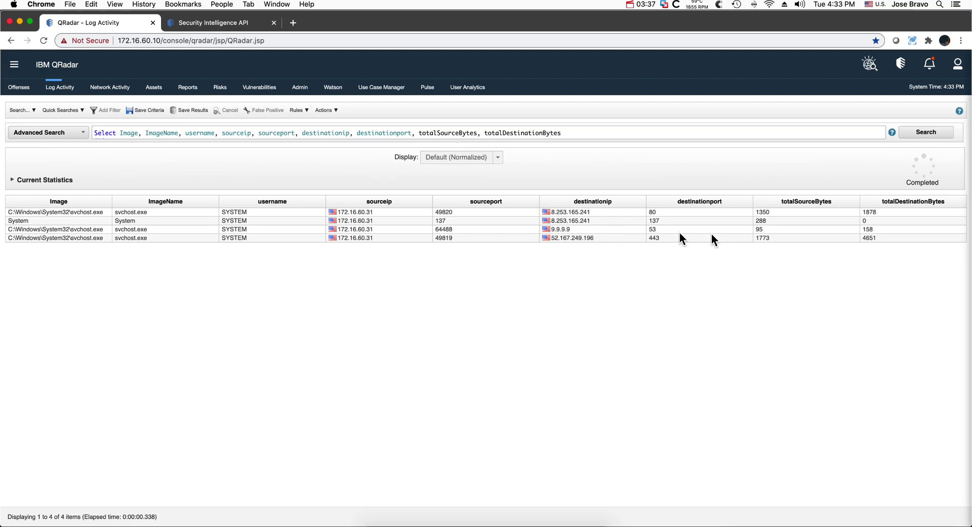
click(830, 237)
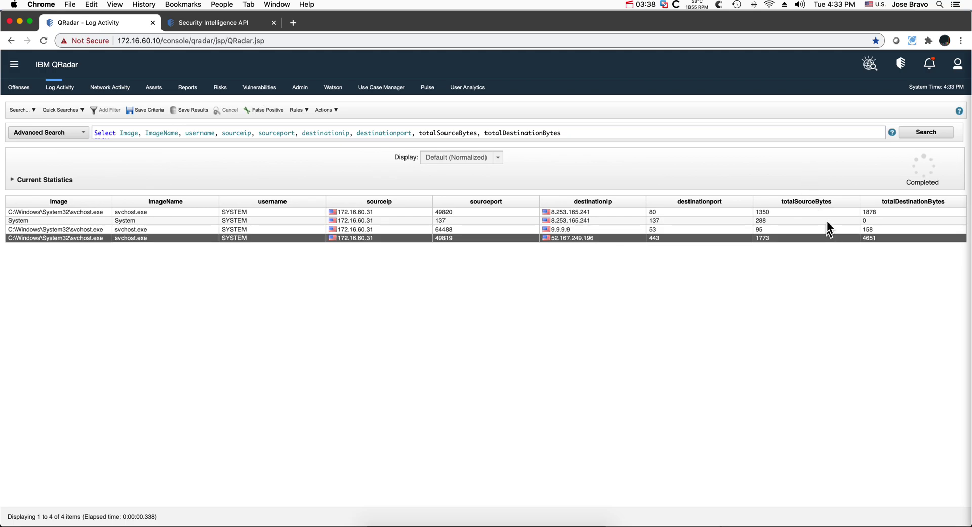
click(907, 202)
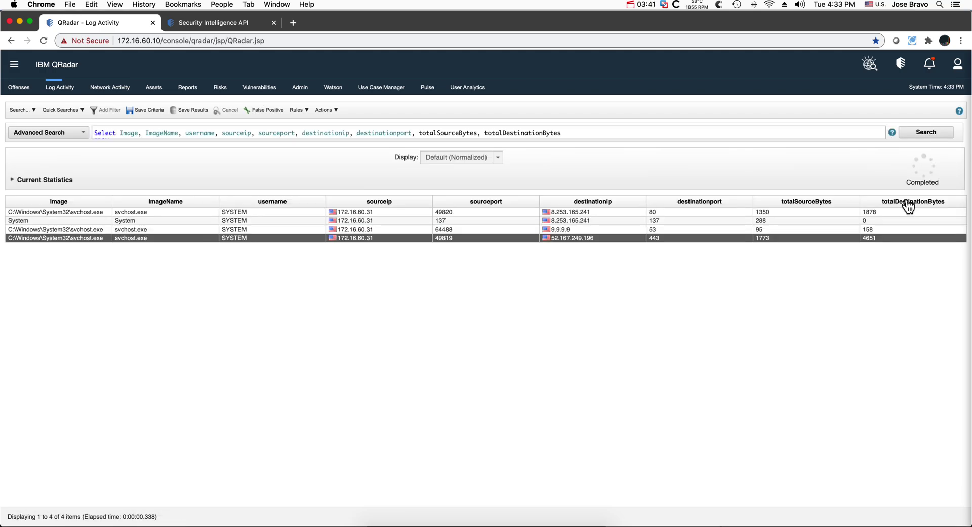